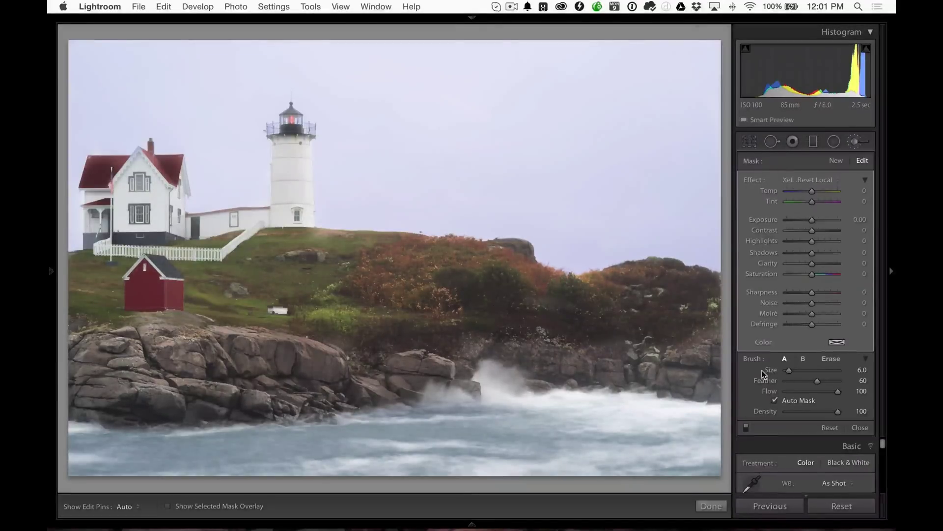
- Show the unedited Before version of the lighthouse photo, with its flat grey sky
key(backslash)
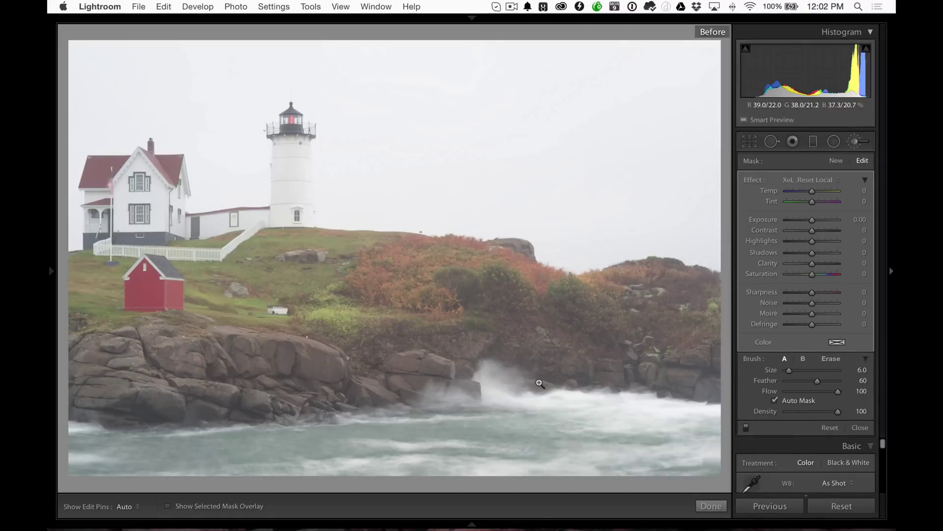
- Return to the edited lavender-sky view and reset the Adjustment Brush for a new mask
key(backslash)
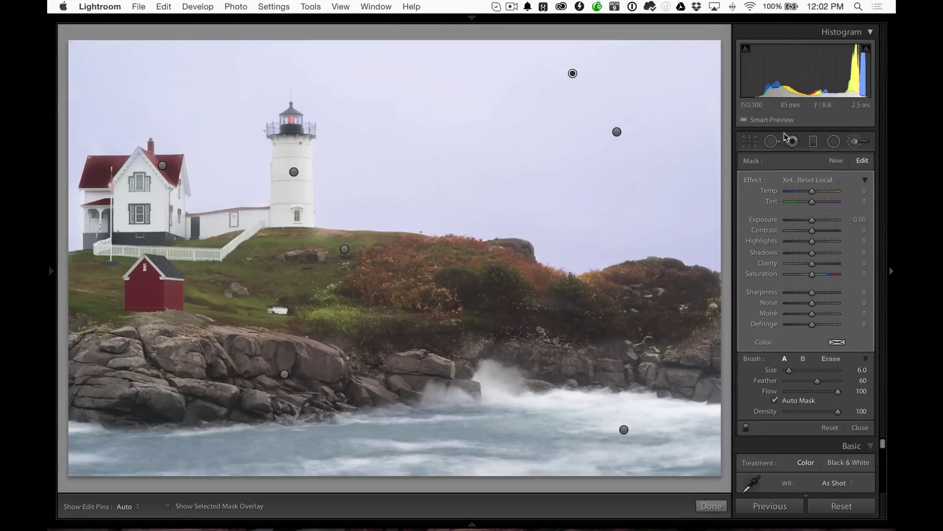
click(856, 142)
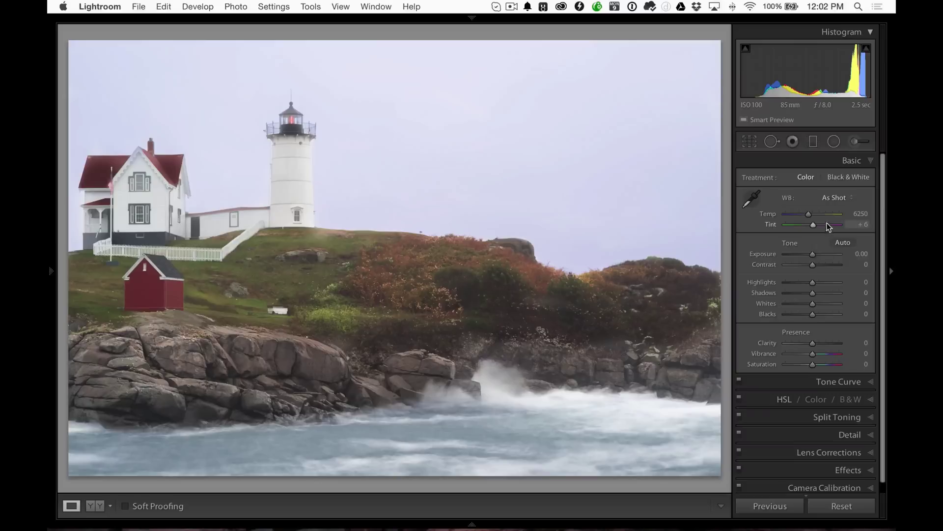
click(857, 140)
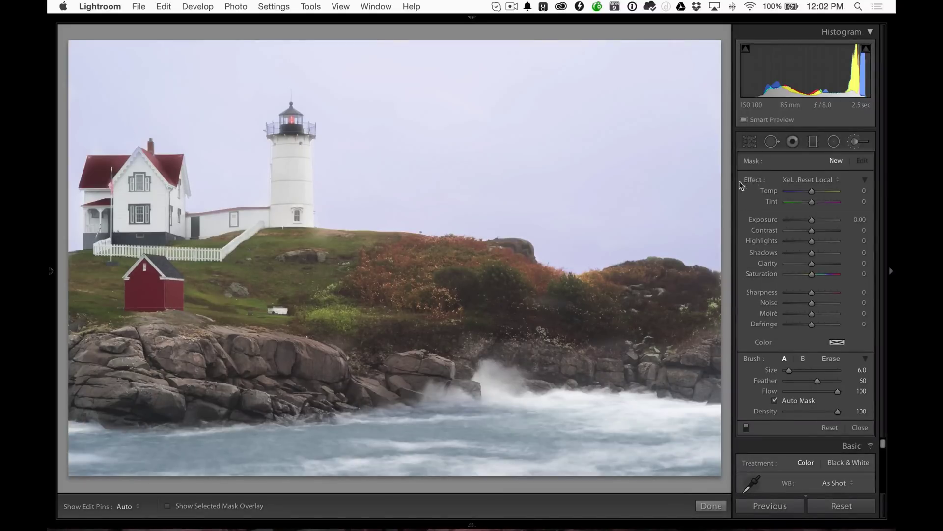
drag(812, 219, 791, 263)
drag(811, 274, 790, 274)
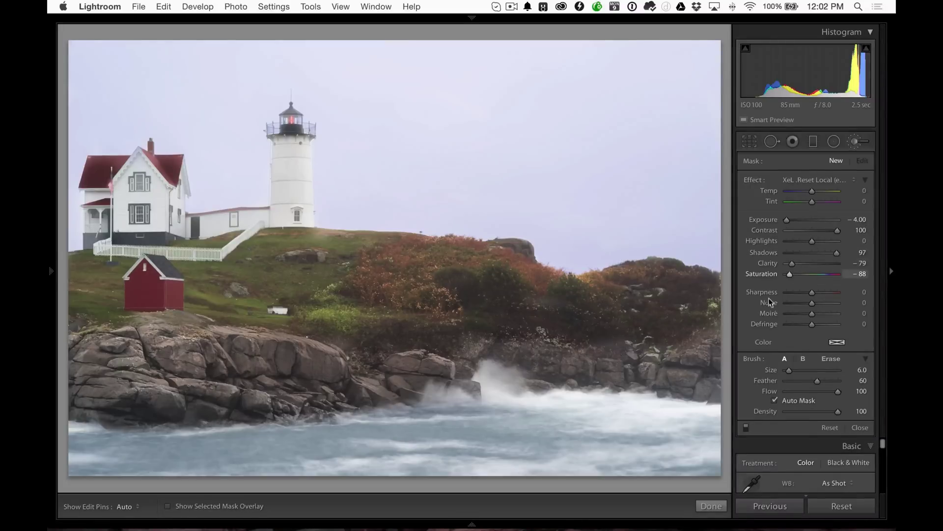
double_click(754, 181)
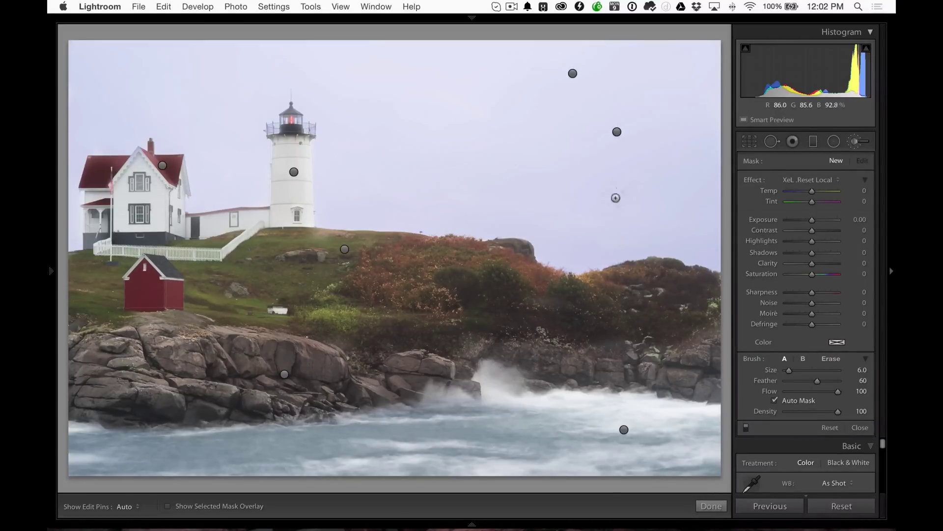
- Select the hill brush pin (Contrast 80, Shadows -43) and toggle its mask overlay to check coverage
click(345, 249)
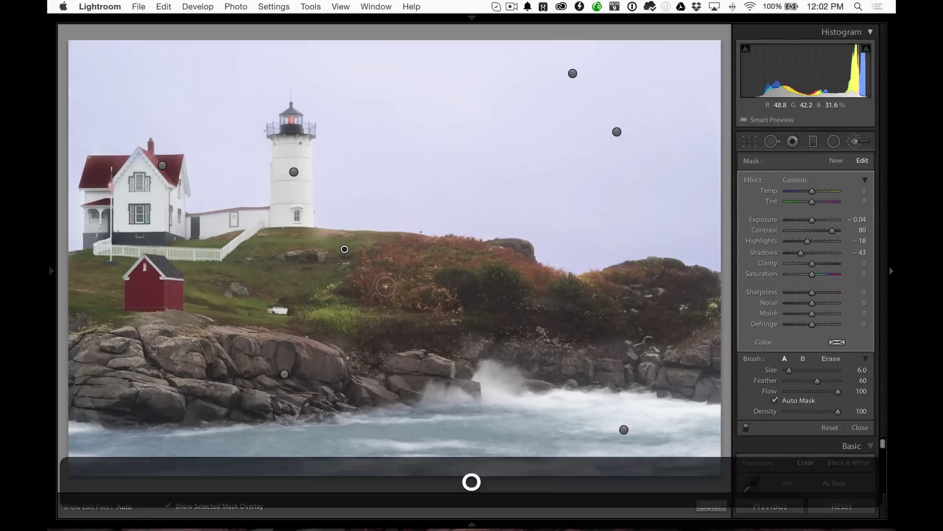
key(o)
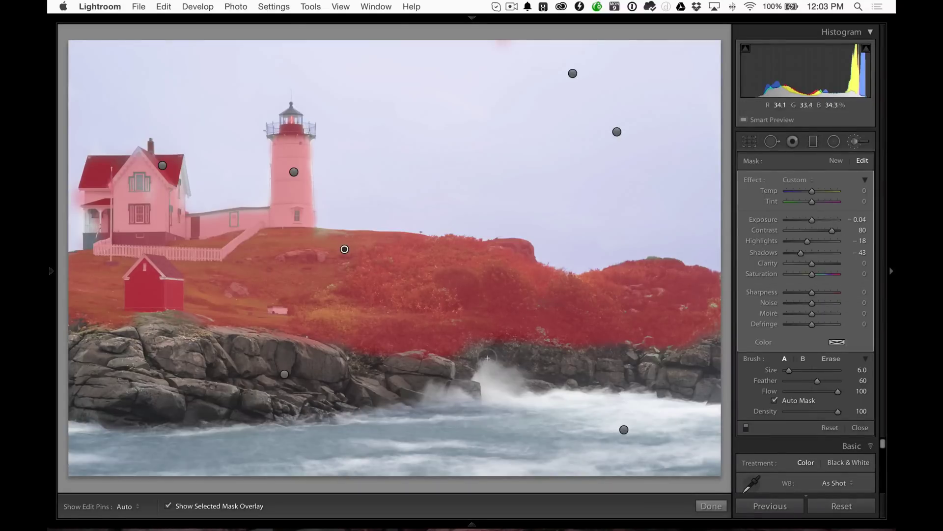
key(o)
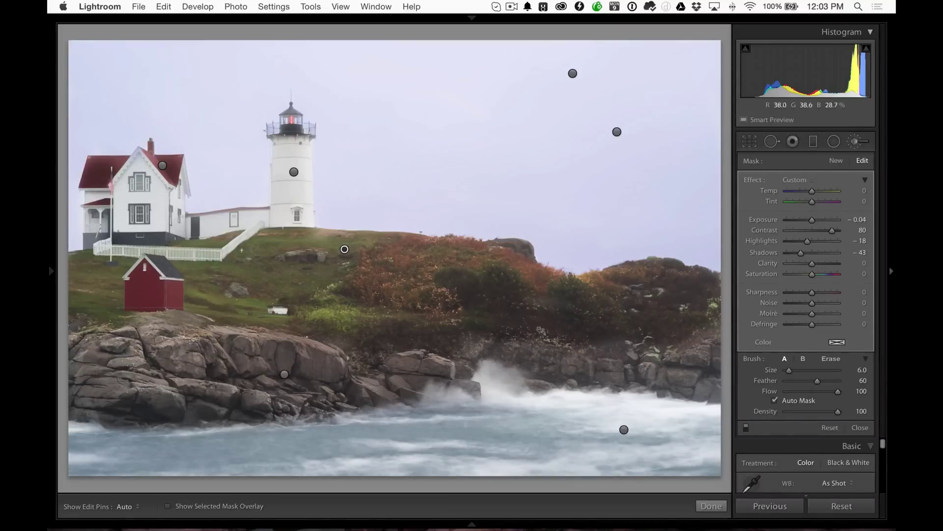
key(o)
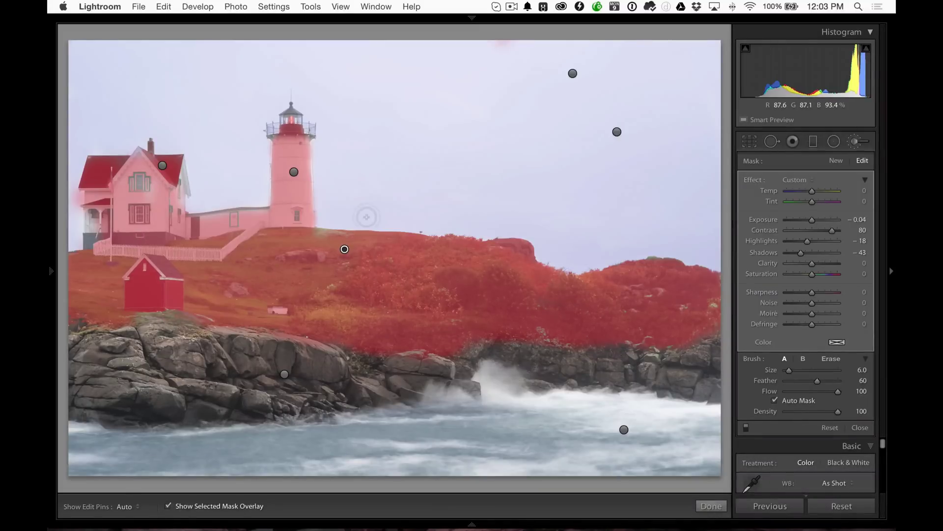
key(o)
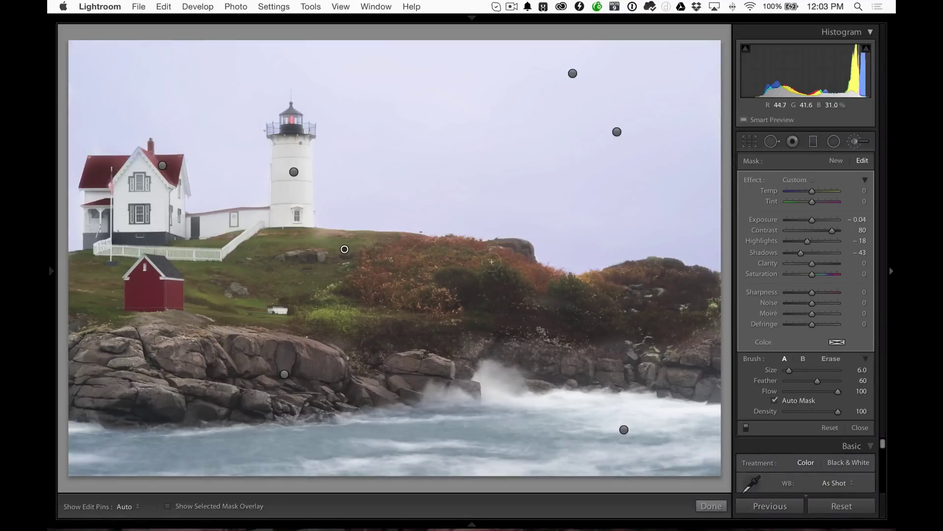
key(o)
key(o)
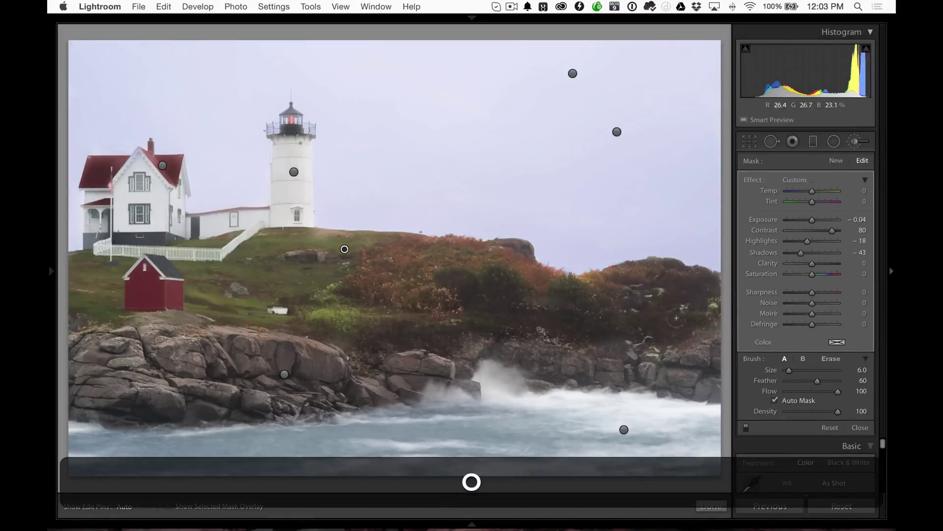
- Compare the photo with brush adjustments off and on, and against the Before version
click(745, 429)
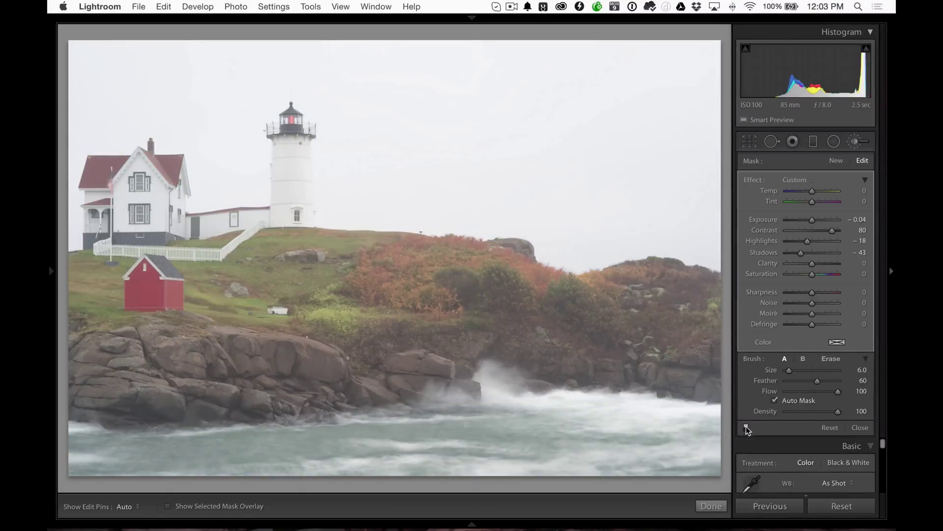
click(746, 428)
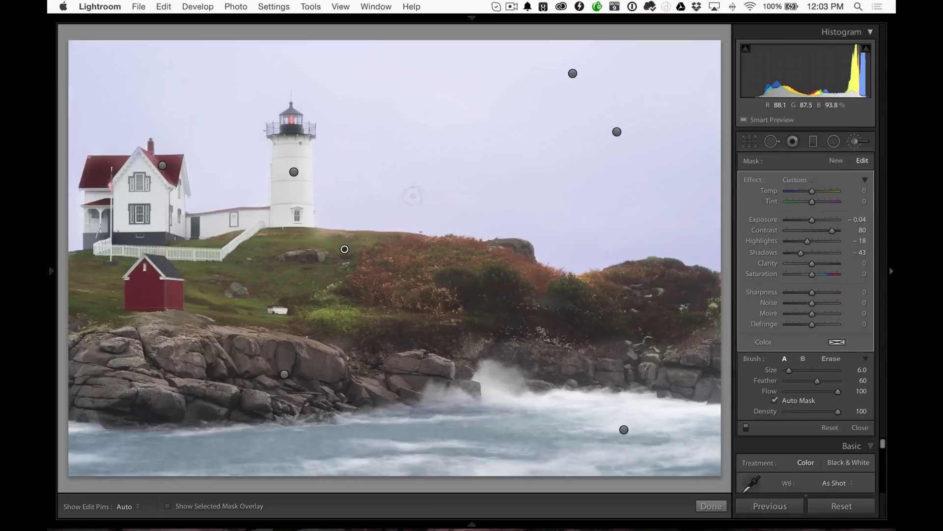
key(backslash)
key(backslash)
key(backslash)
key(backslash)
key(backslash)
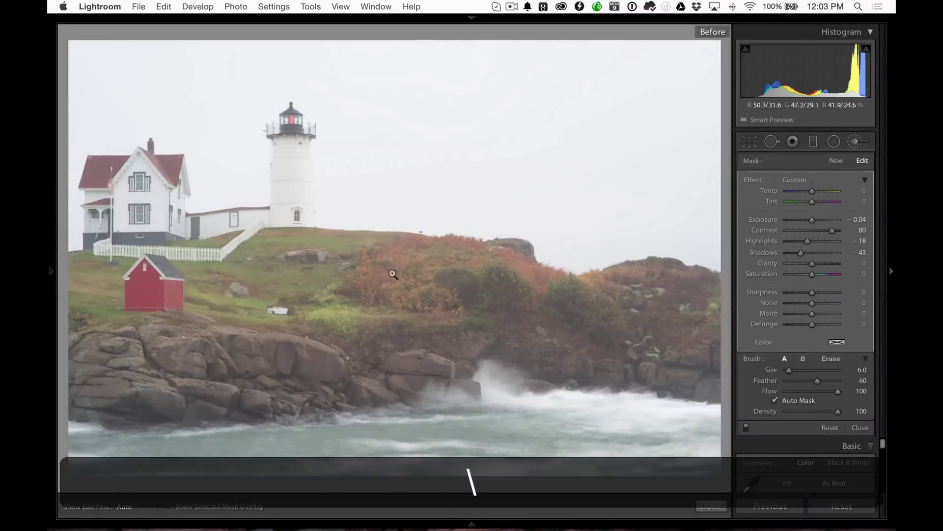
key(backslash)
- Select the lighthouse pin (Exposure -0.15, Highlights -28) and preview its mask
click(294, 173)
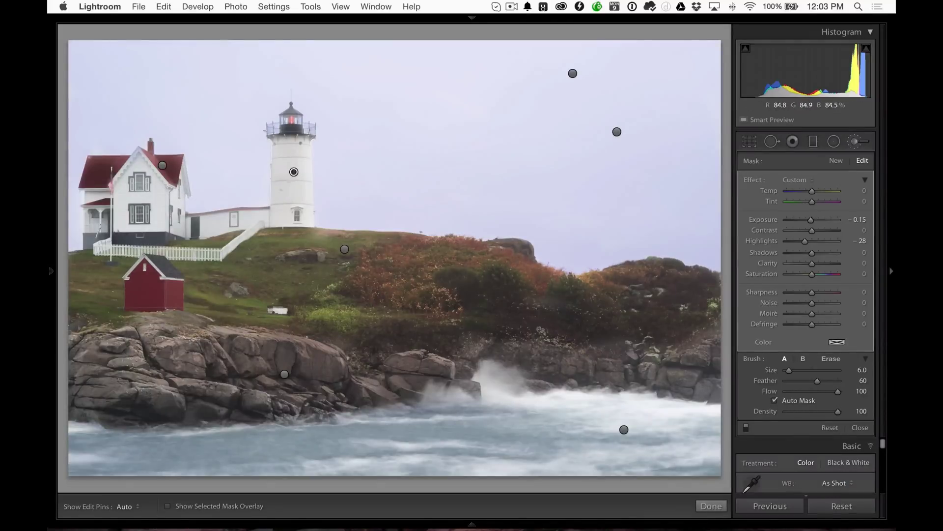
key(o)
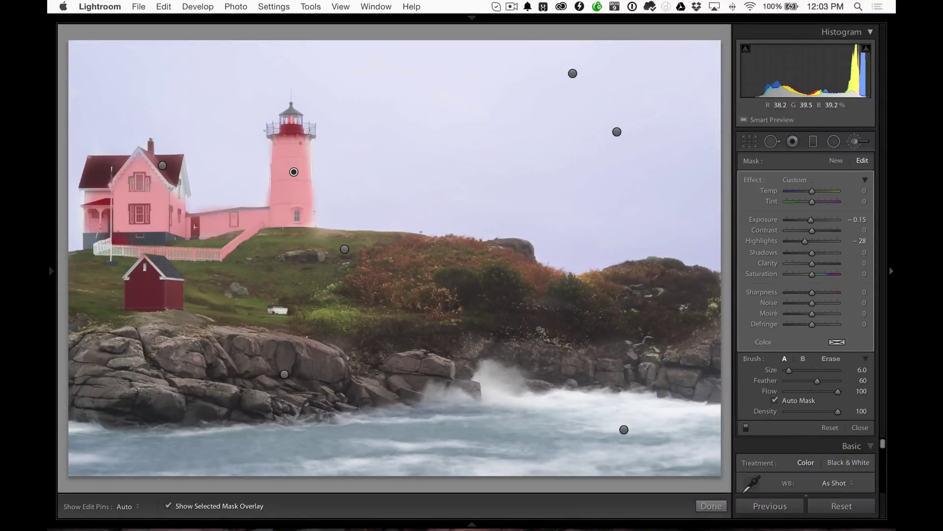
key(o)
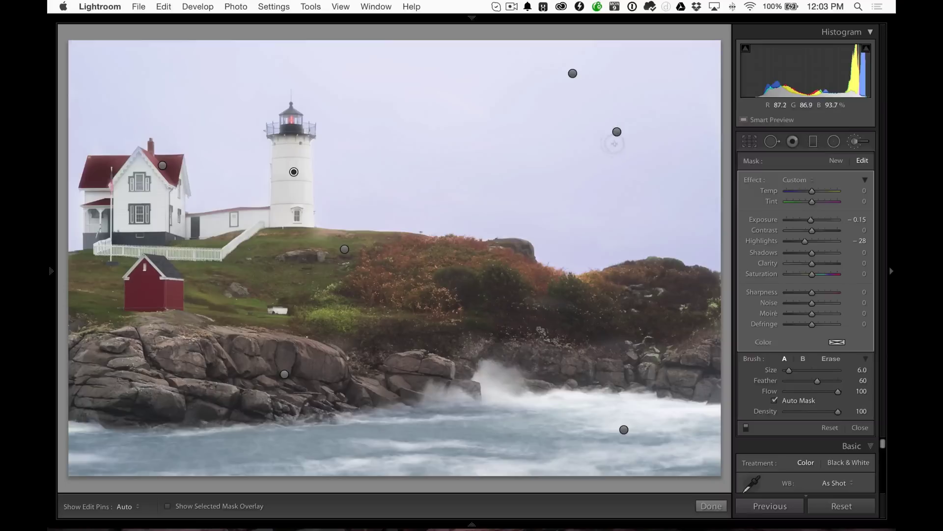
- Select the sky brush pin and preview its mask overlay
click(617, 131)
key(o)
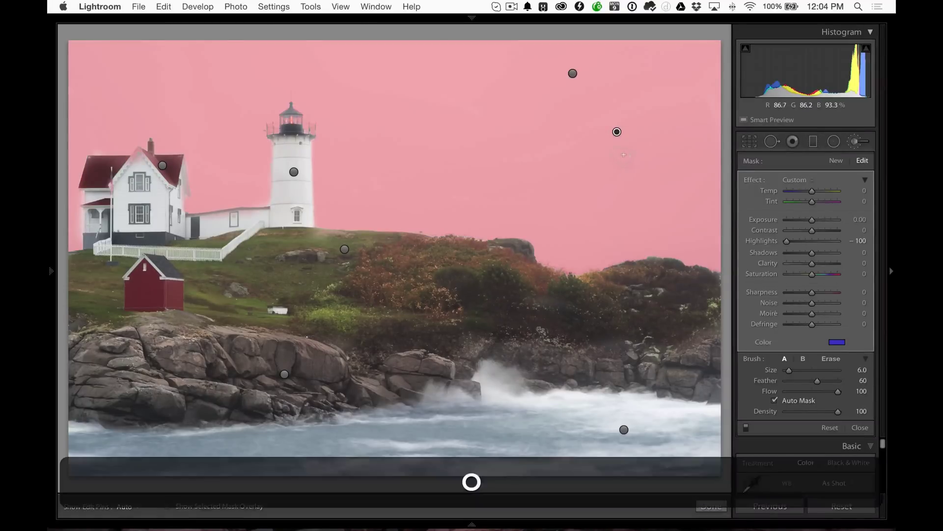
key(o)
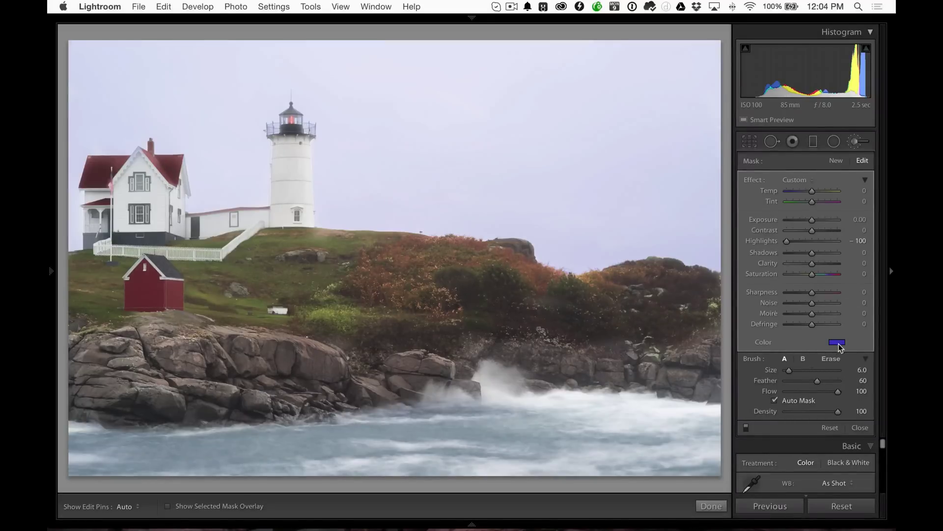
- Keep sky Highlights at -100 and add a blue-violet tint (hue 244, saturation 82)
drag(786, 241, 813, 242)
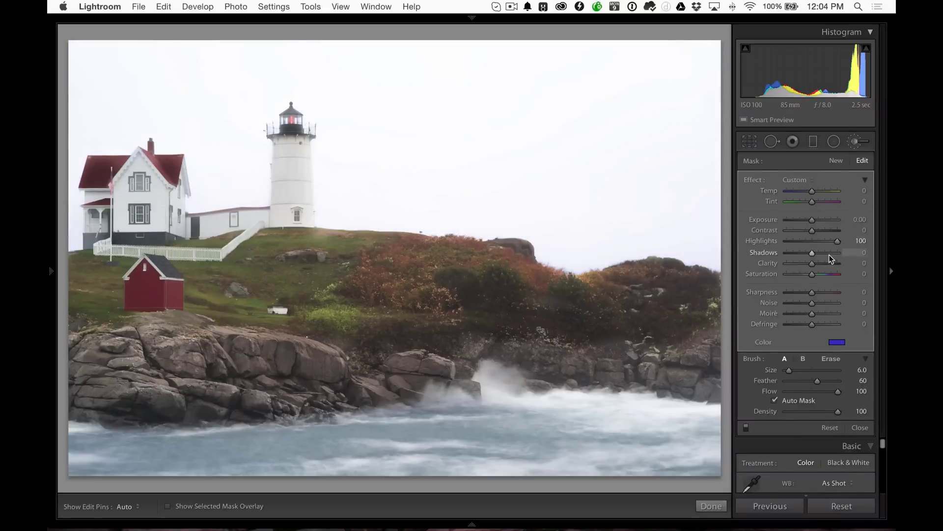
key(super+z)
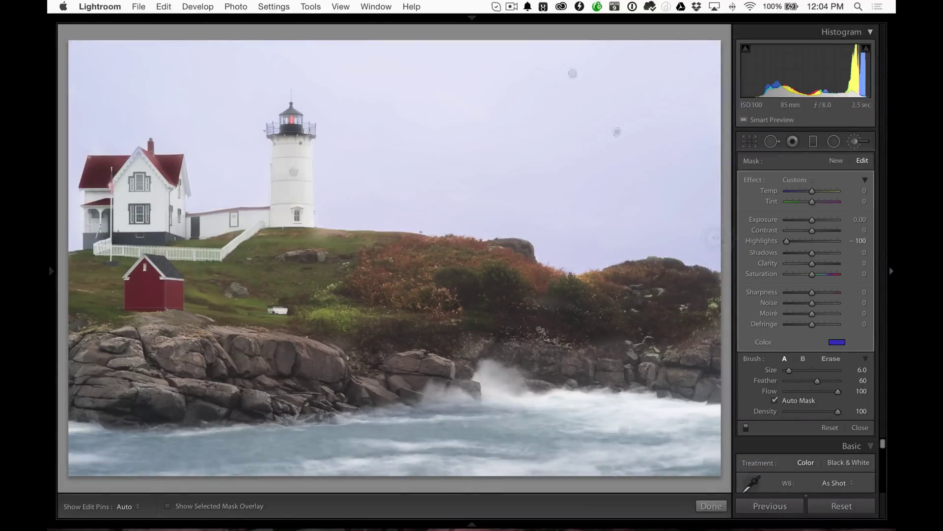
click(837, 342)
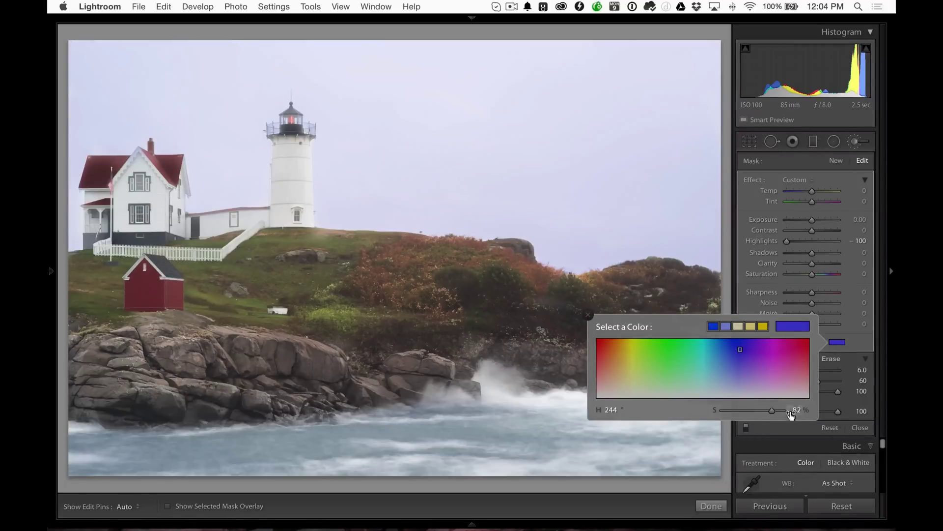
click(736, 290)
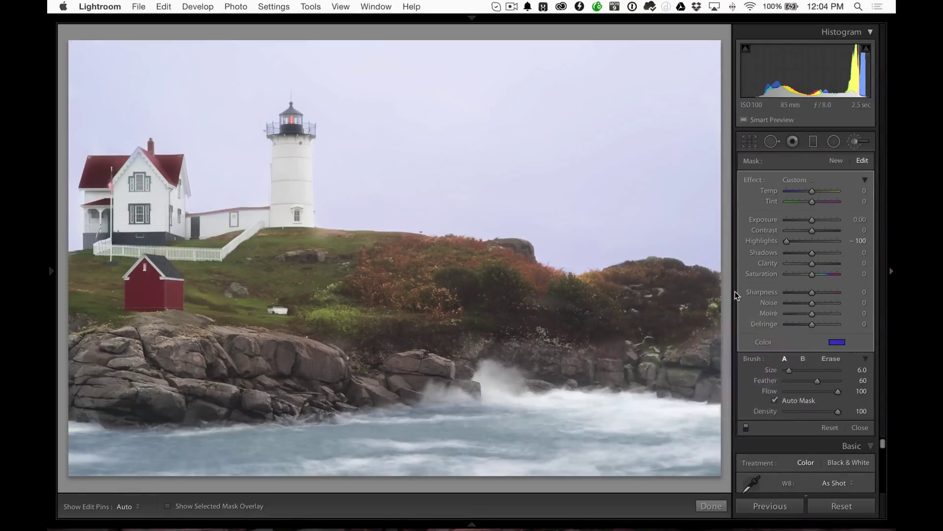
- Tint the water adjustment pale lavender-blue (hue 237, saturation 29), then compare with Before
click(624, 430)
key(o)
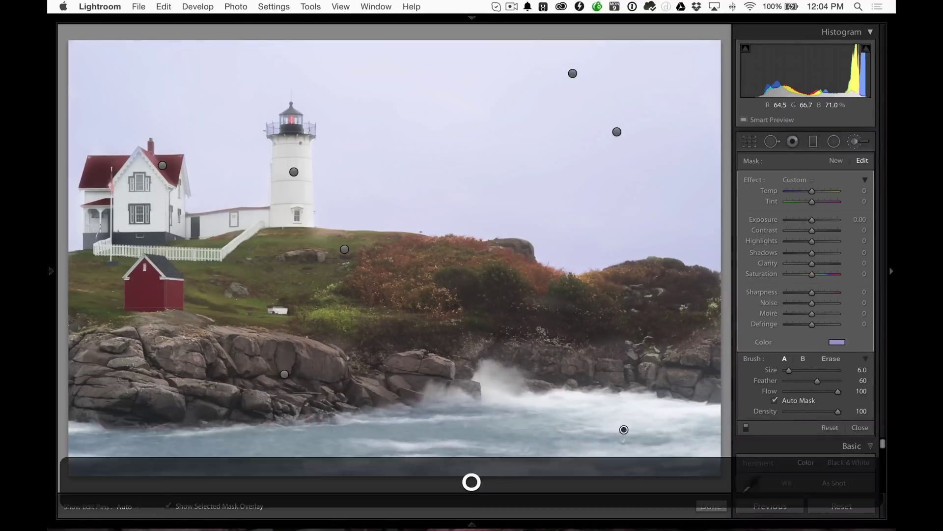
click(838, 342)
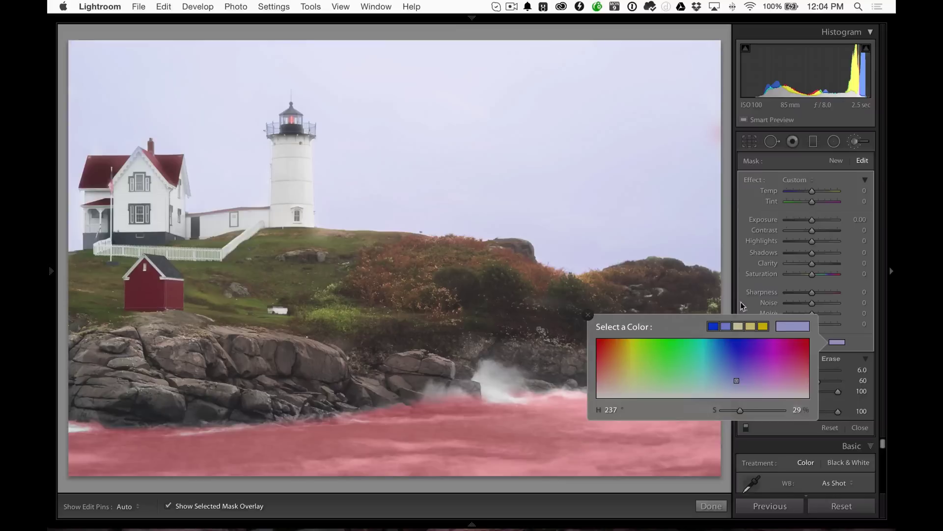
click(736, 286)
key(o)
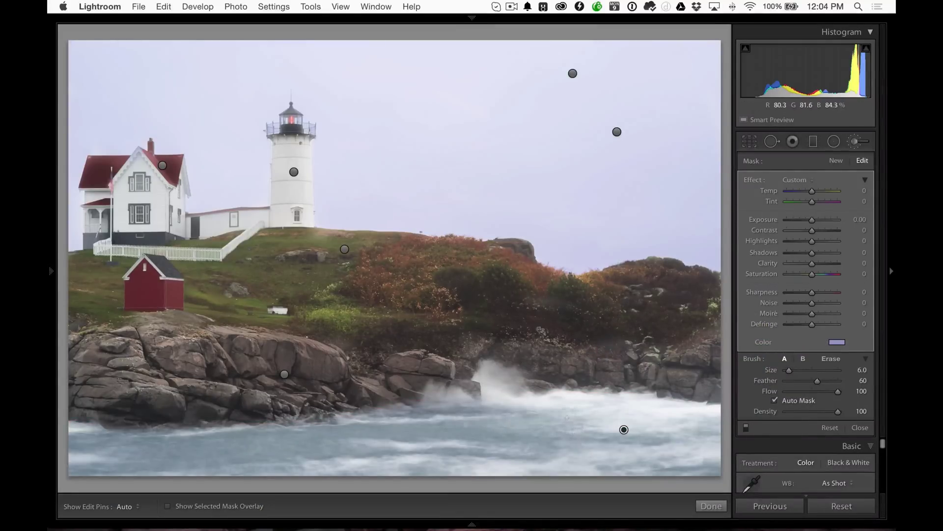
key(backslash)
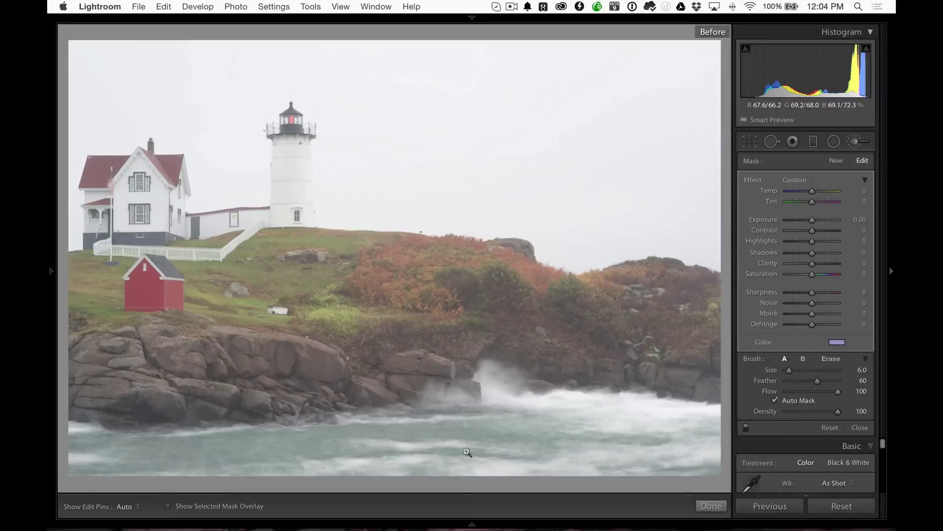
key(backslash)
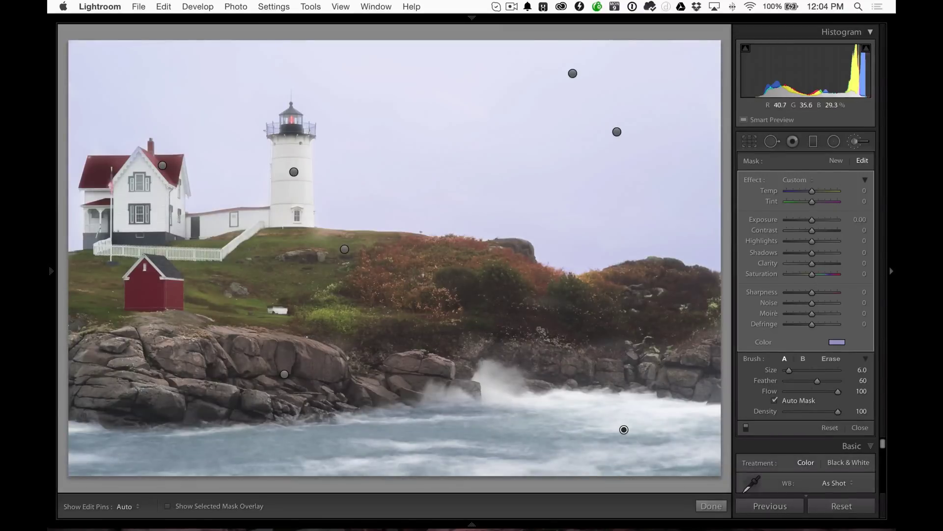
click(163, 165)
key(o)
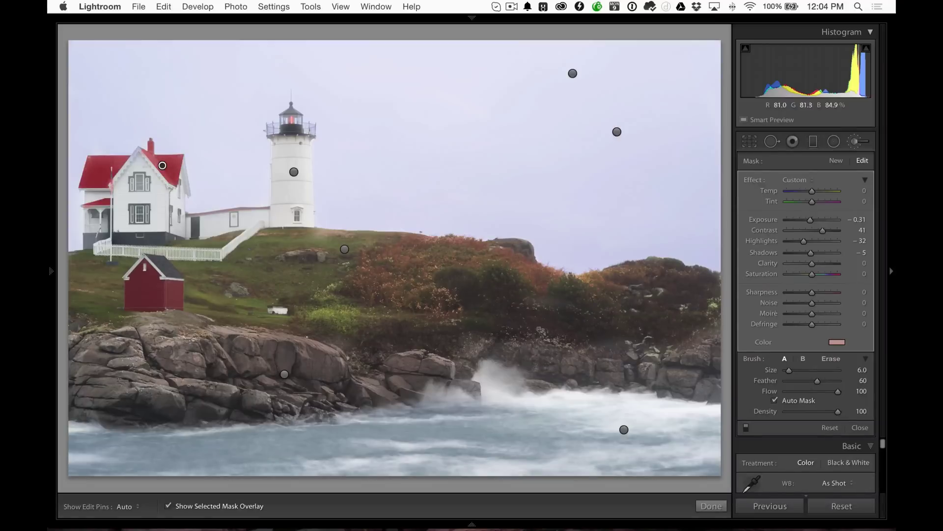
key(o)
key(backslash)
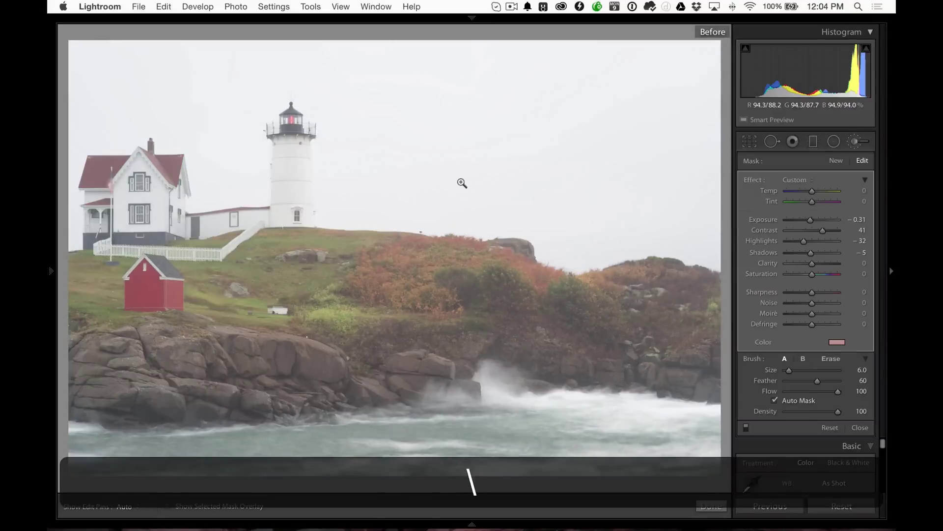
key(backslash)
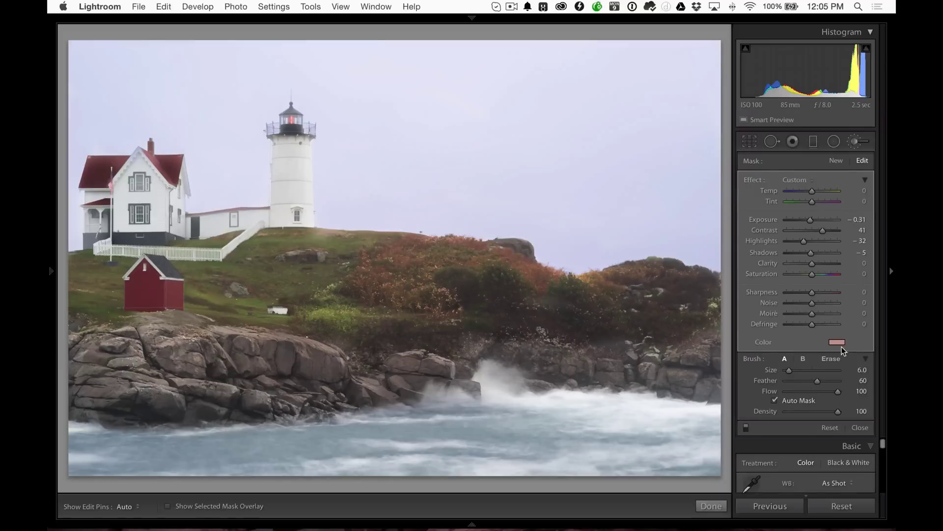
- Review the rocks pin's mask, then close the Adjustment Brush to show the Basic settings
click(285, 375)
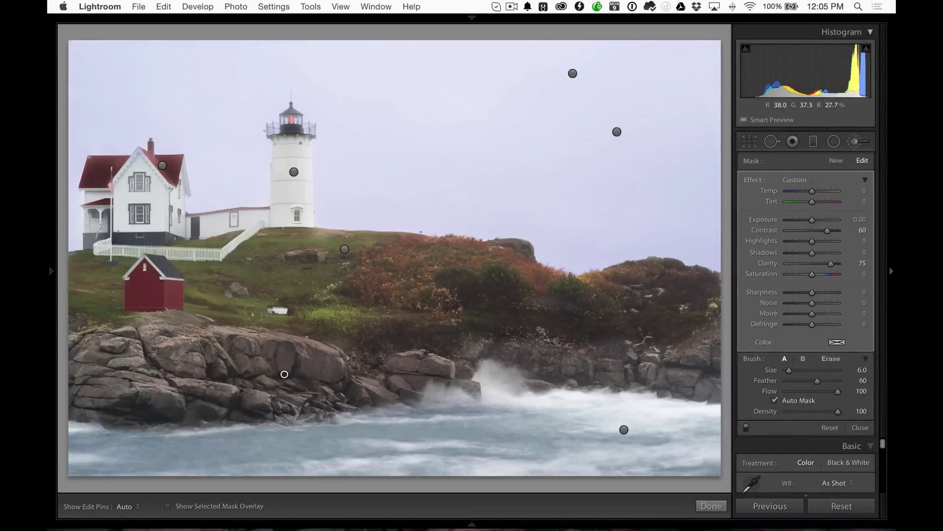
key(o)
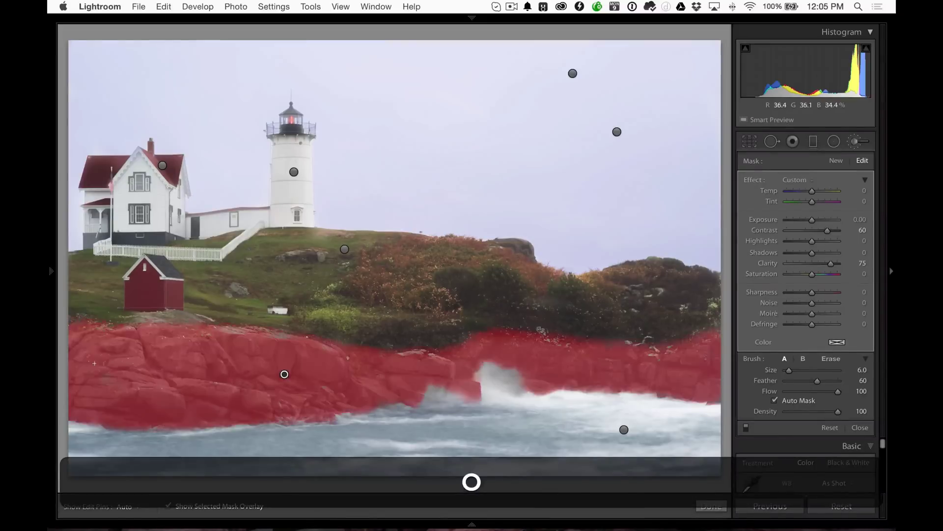
key(o)
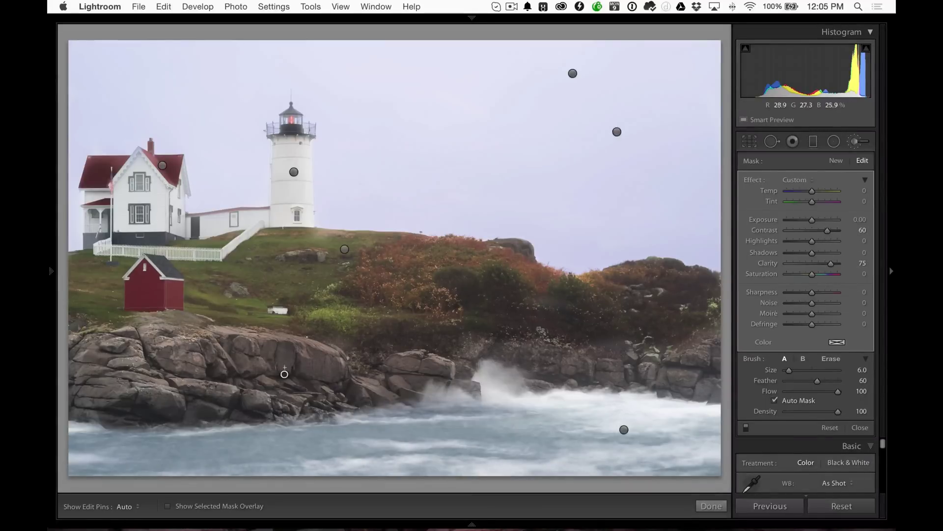
click(855, 142)
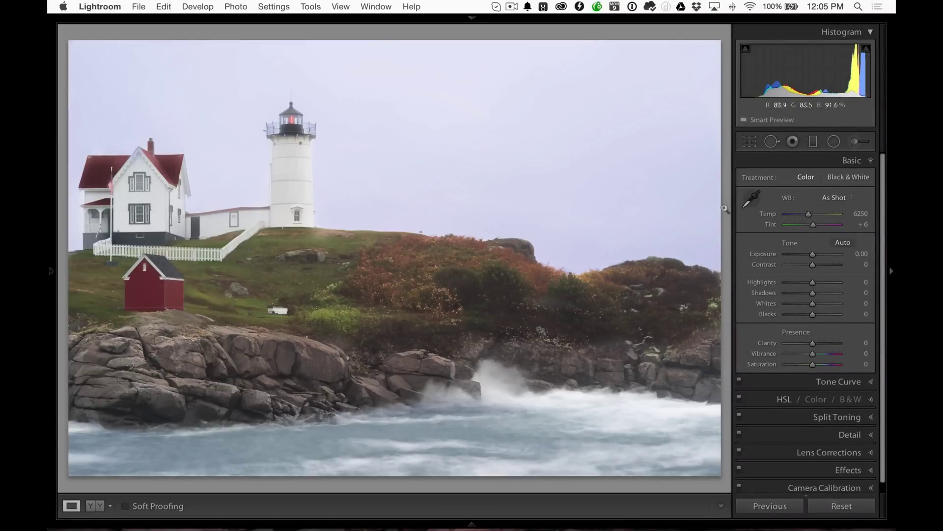
- Compare Before and After, then reopen the Adjustment Brush with all effect sliders at 0
key(backslash)
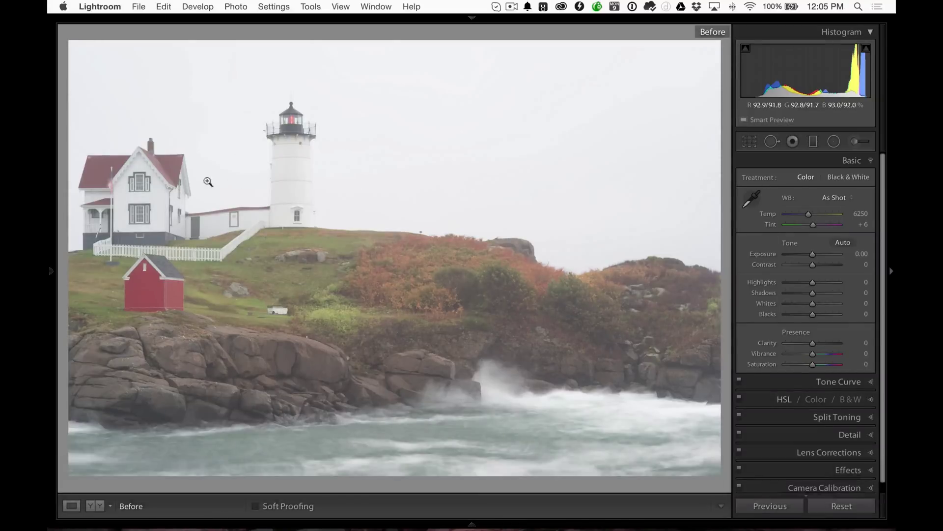
key(backslash)
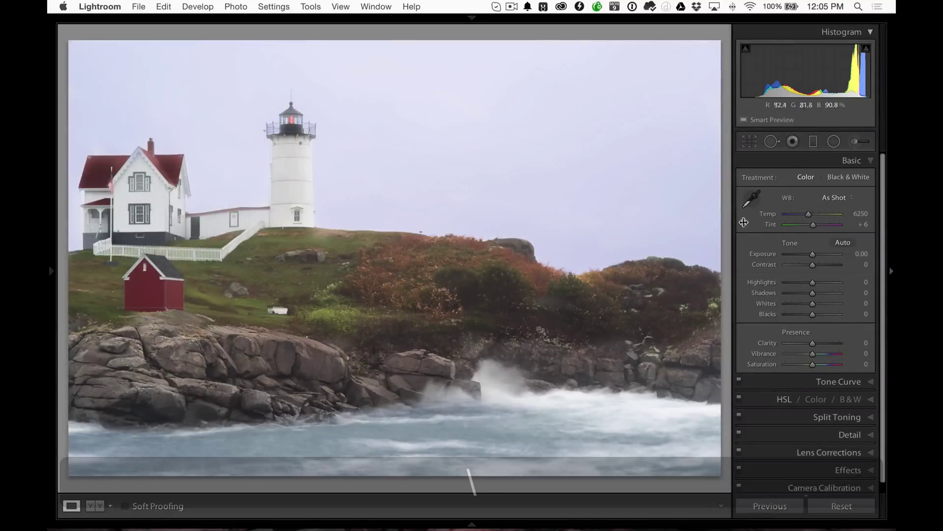
click(856, 142)
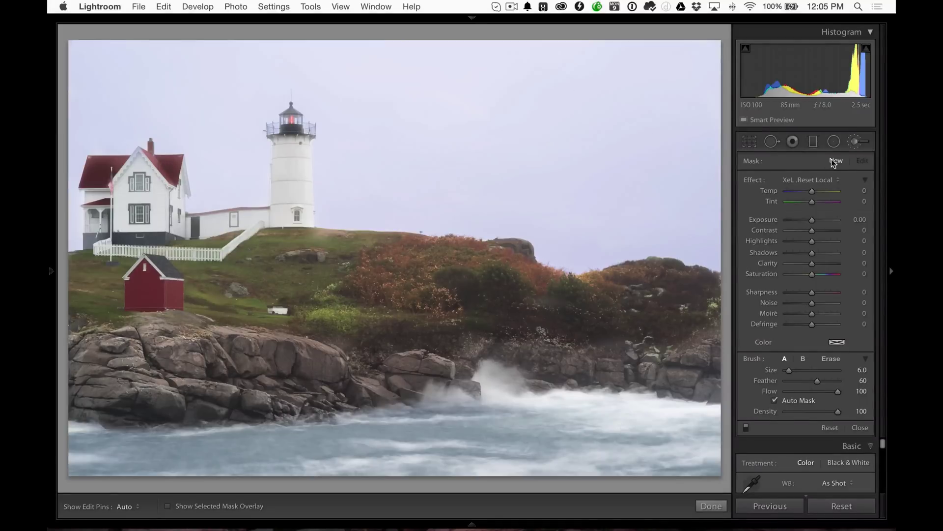
click(471, 175)
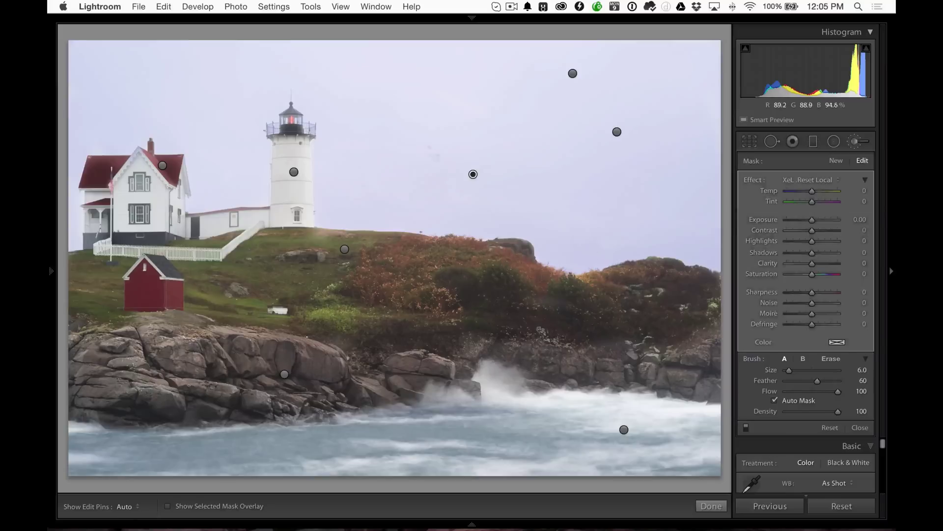
key(h)
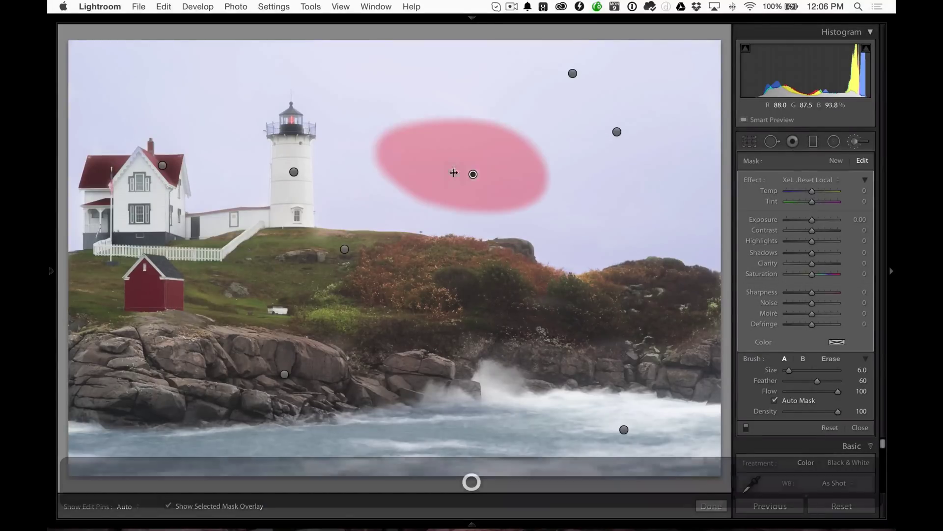
mouse_move(415, 121)
mouse_down()
mouse_move(368, 130)
mouse_move(350, 80)
mouse_up()
mouse_move(115, 101)
mouse_down()
mouse_move(88, 112)
mouse_move(121, 62)
mouse_up()
drag(158, 115, 171, 70)
mouse_move(265, 72)
mouse_down()
mouse_move(205, 78)
mouse_move(221, 123)
mouse_move(201, 117)
mouse_up()
key(h)
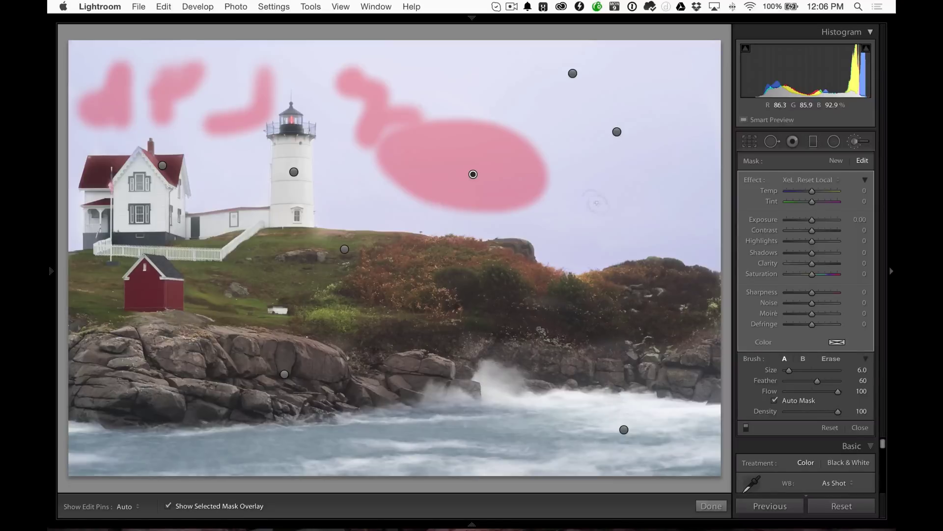
key(BackSpace)
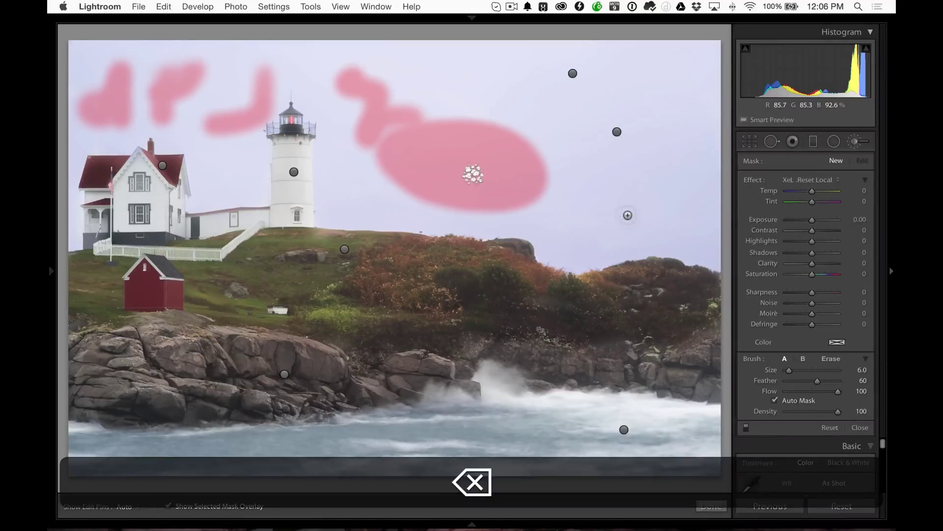